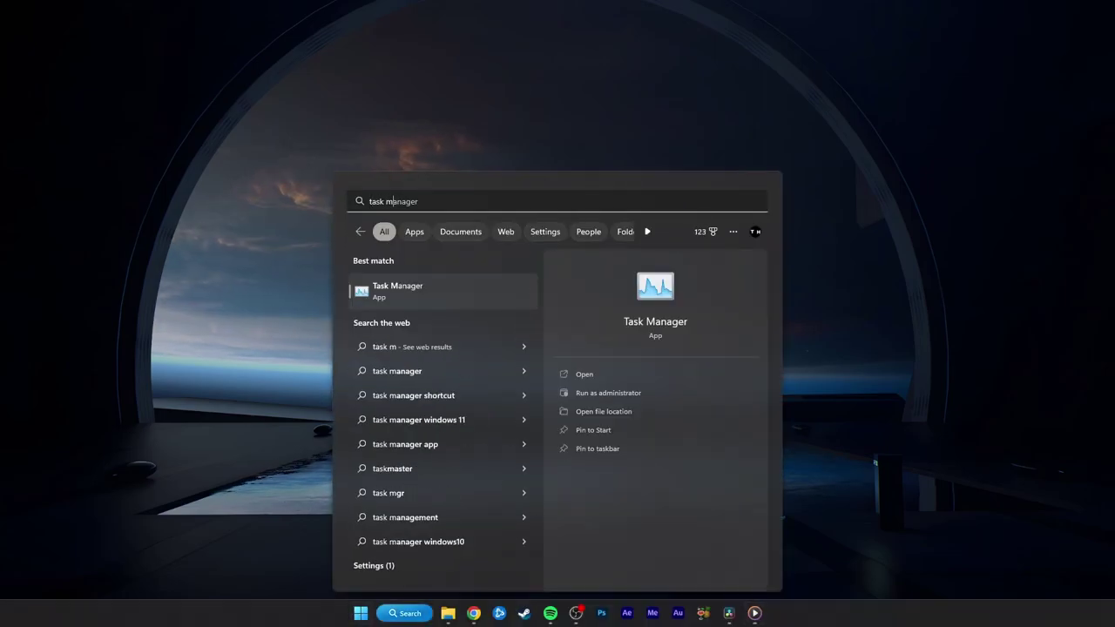
Step: Launch Task Manager from the 'task manager' Start search result
{"action": "key", "text": "Return"}
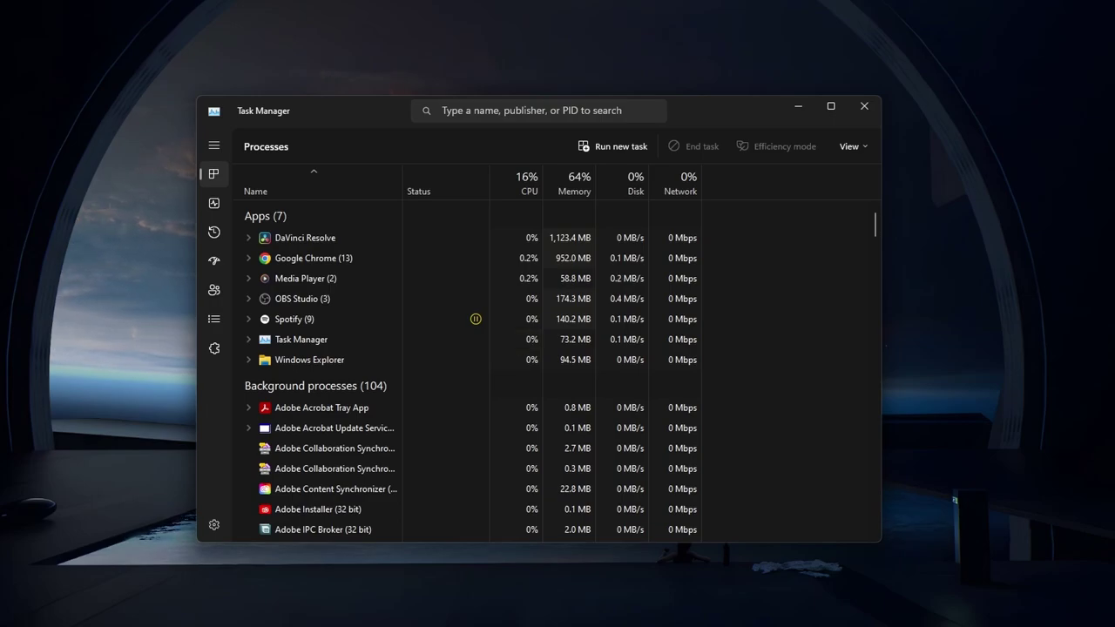
Step: Inspect the End task options for DaVinci Resolve and Google Chrome without ending either
{"action": "left_click", "coordinate": [362, 238]}
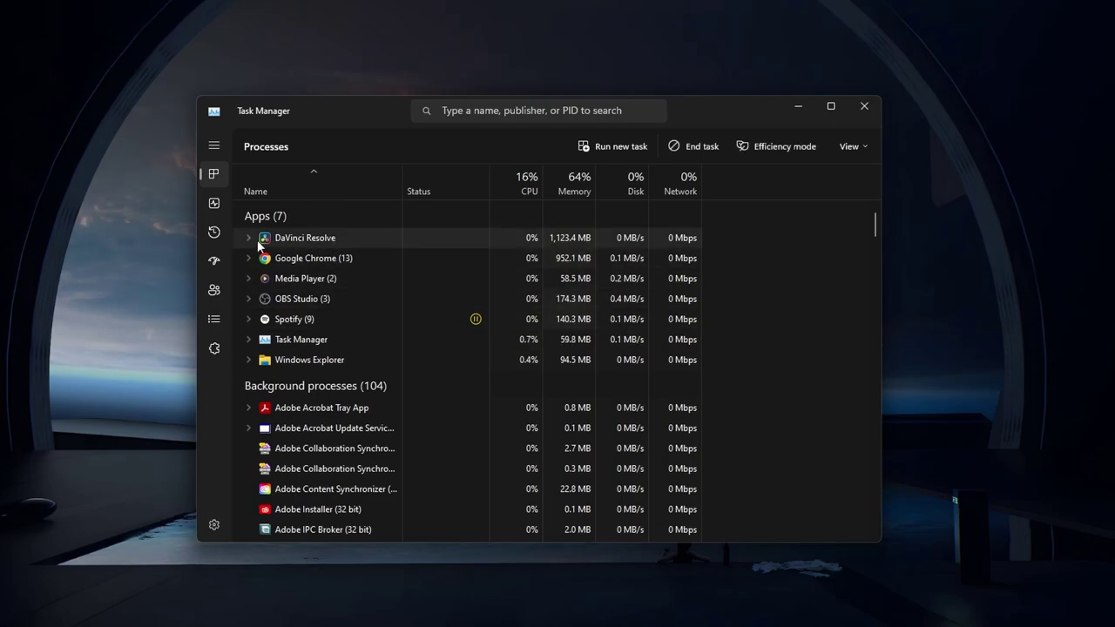
{"action": "left_click", "coordinate": [248, 238]}
{"action": "left_click", "coordinate": [247, 237]}
{"action": "right_click", "coordinate": [342, 237]}
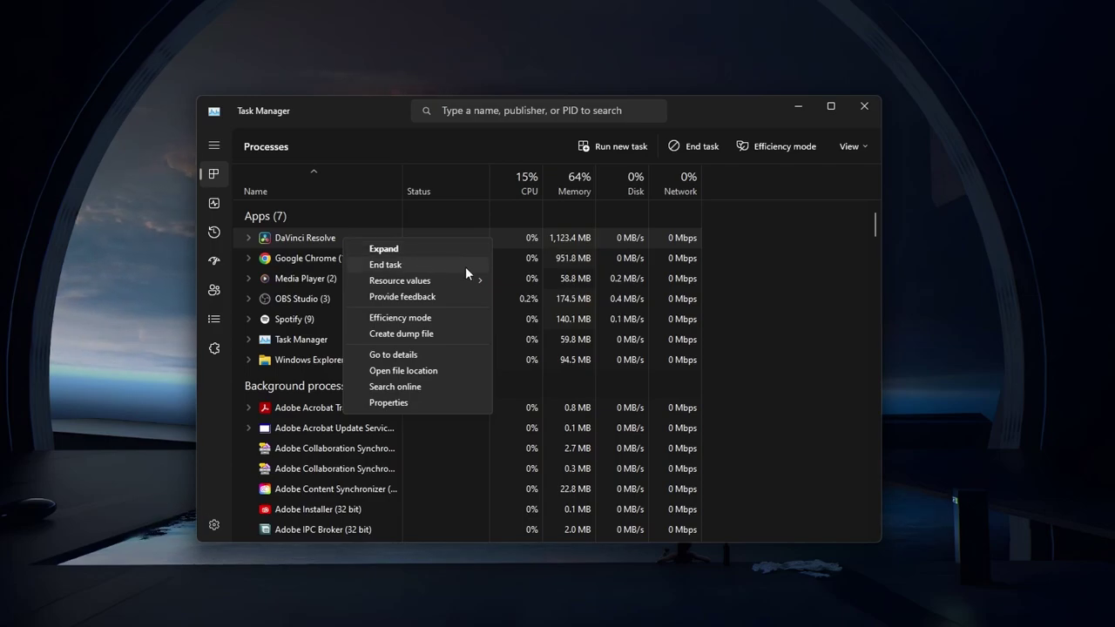
{"action": "left_click", "coordinate": [465, 228]}
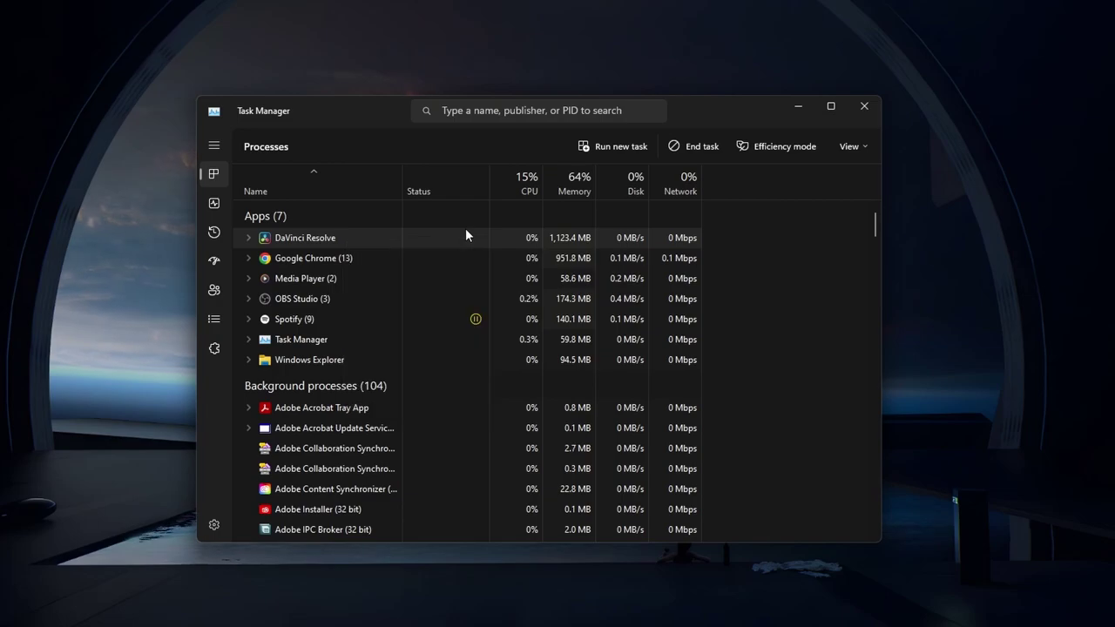
{"action": "right_click", "coordinate": [458, 255]}
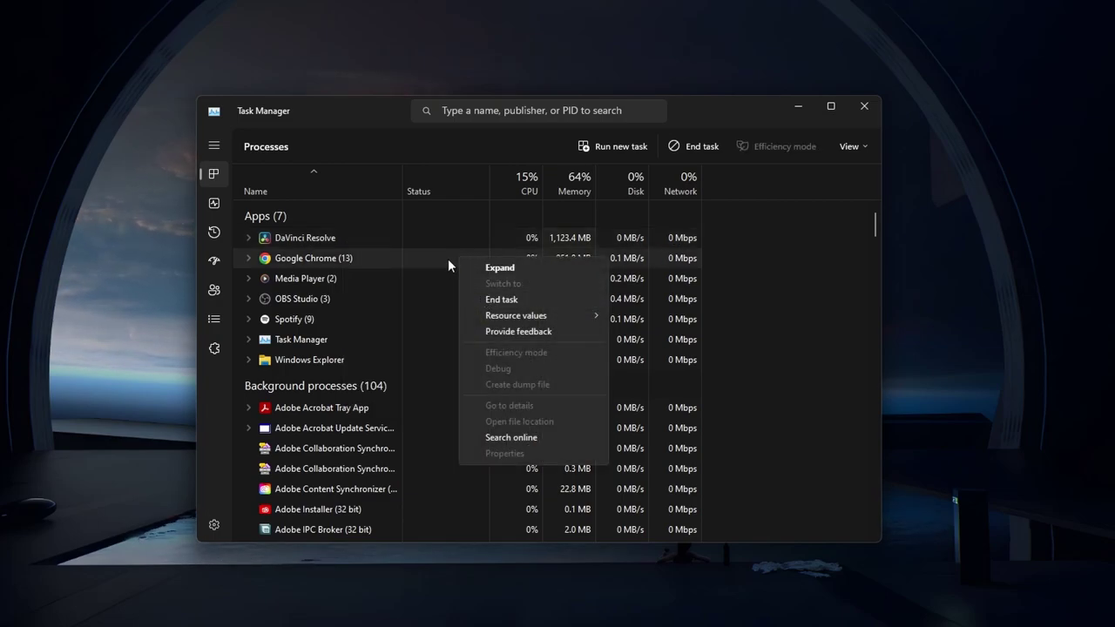
{"action": "left_click", "coordinate": [448, 258]}
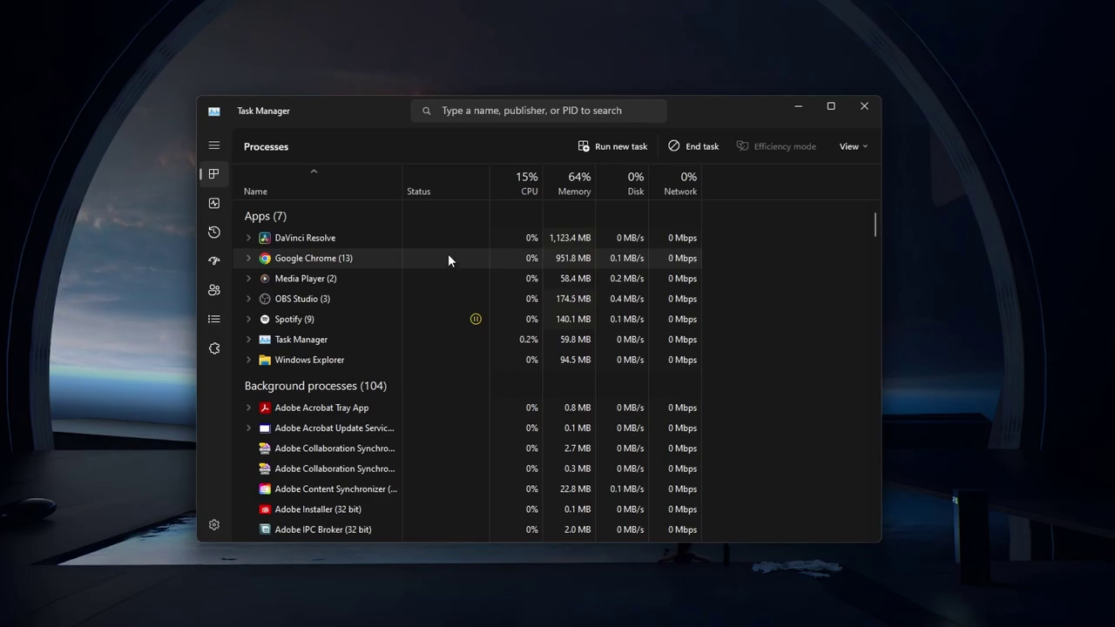
Step: Check Adobe Content Synchronizer and Battle.net background processes, then dismiss Task Manager
{"action": "scroll", "coordinate": [435, 279], "scroll_direction": "down", "scroll_amount": 1}
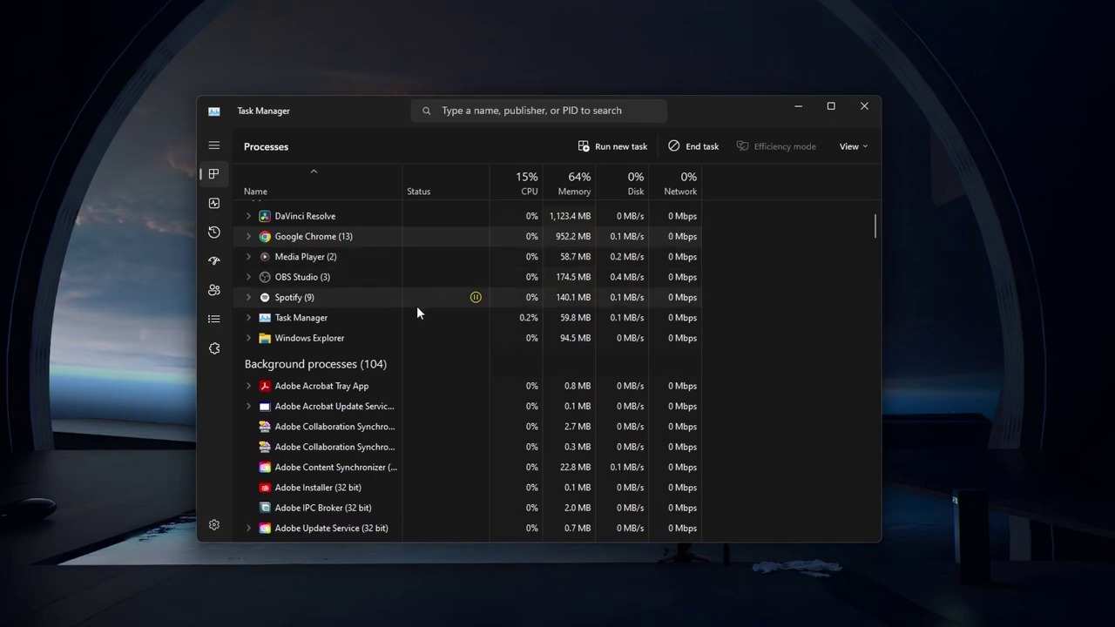
{"action": "right_click", "coordinate": [460, 471]}
{"action": "left_click", "coordinate": [433, 467]}
{"action": "scroll", "coordinate": [431, 461], "scroll_direction": "down", "scroll_amount": 1}
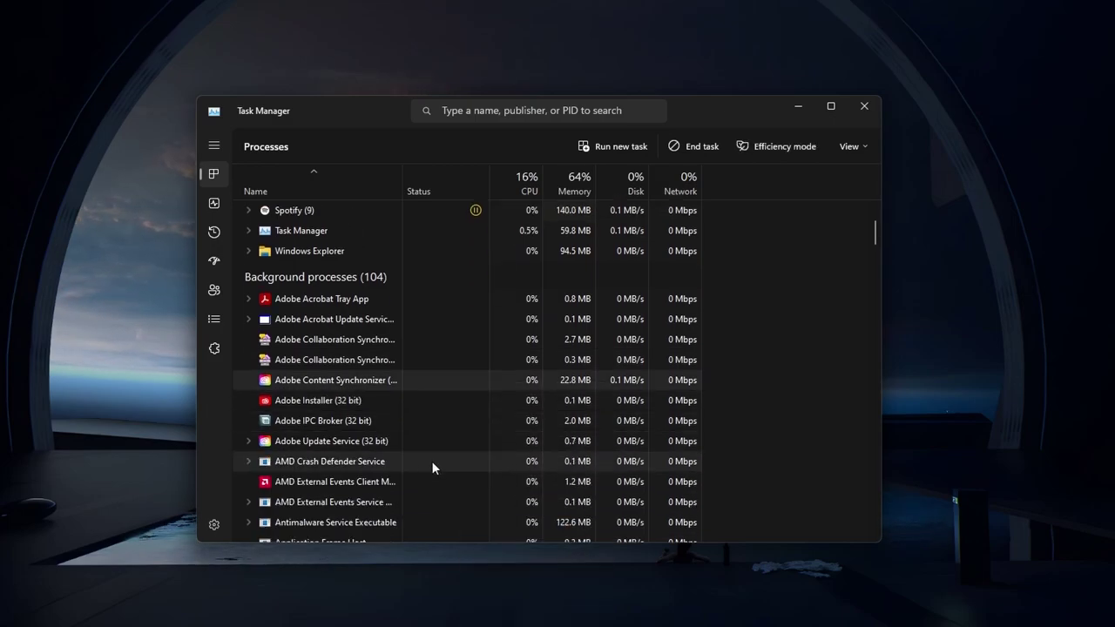
{"action": "scroll", "coordinate": [431, 460], "scroll_direction": "down", "scroll_amount": 2}
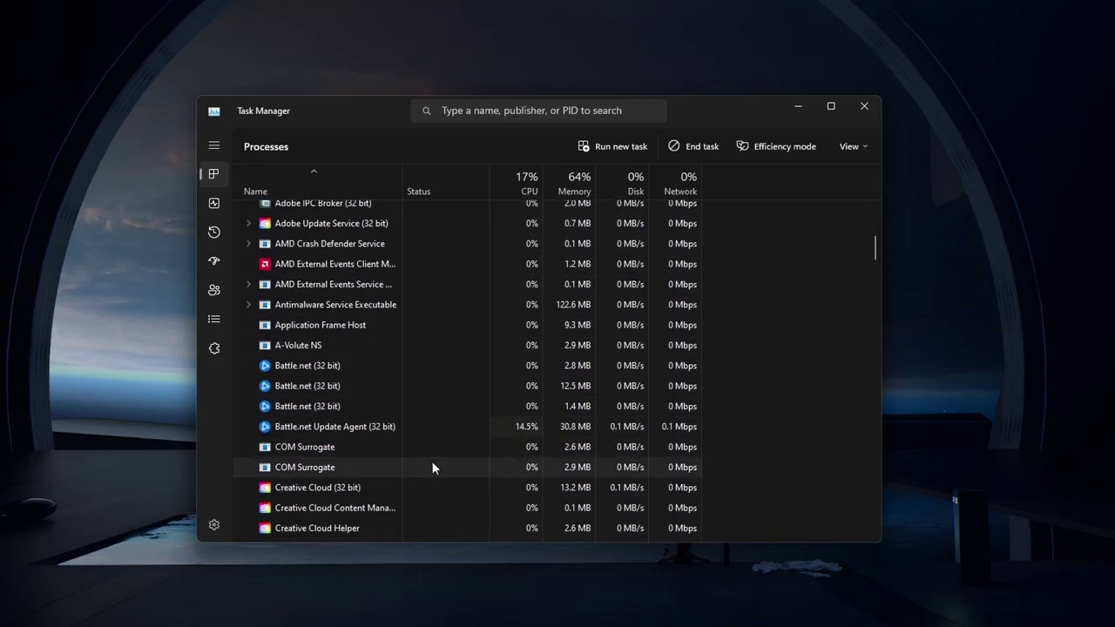
{"action": "right_click", "coordinate": [413, 365]}
{"action": "key", "text": "Escape"}
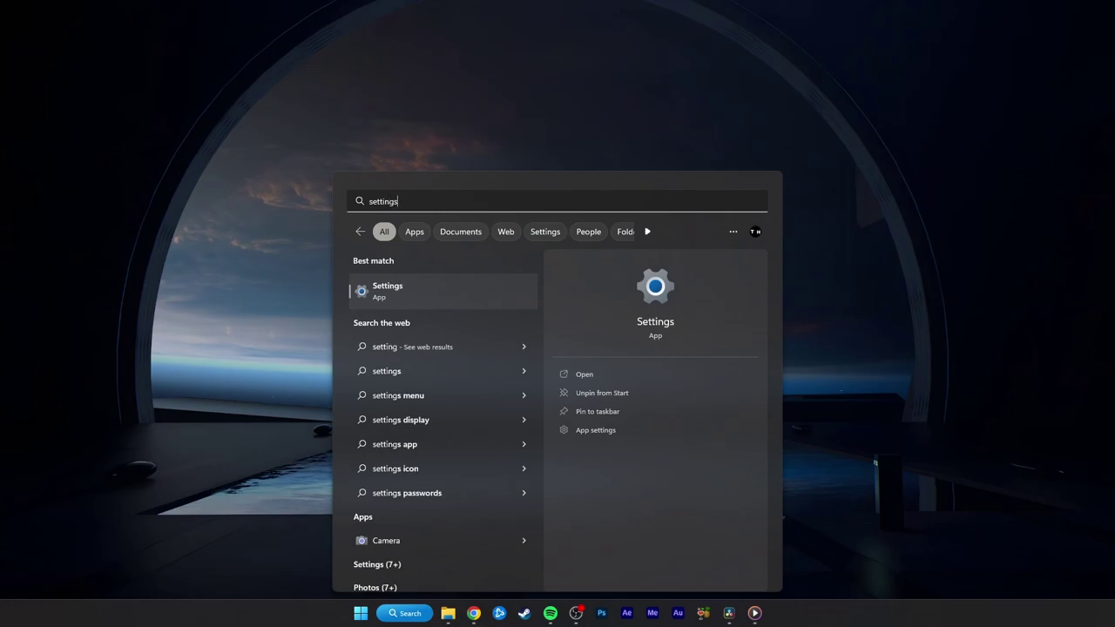
Step: Check Settings' Windows Update page, where updates are paused, and try resuming them
{"action": "key", "text": "Return"}
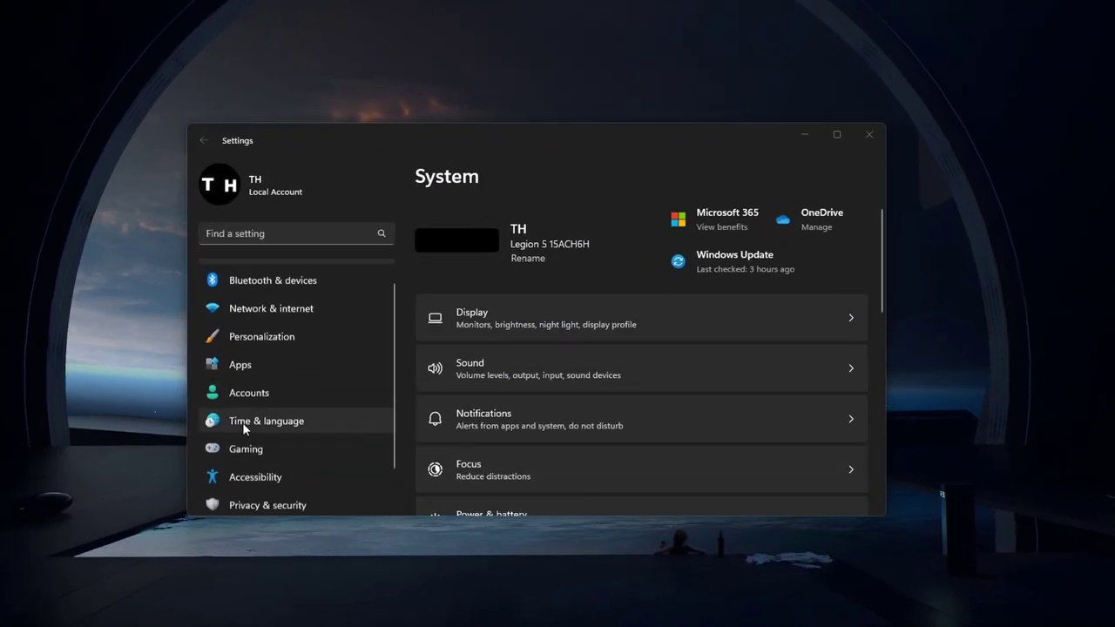
{"action": "scroll", "coordinate": [248, 435], "scroll_direction": "down", "scroll_amount": 2}
{"action": "left_click", "coordinate": [264, 494]}
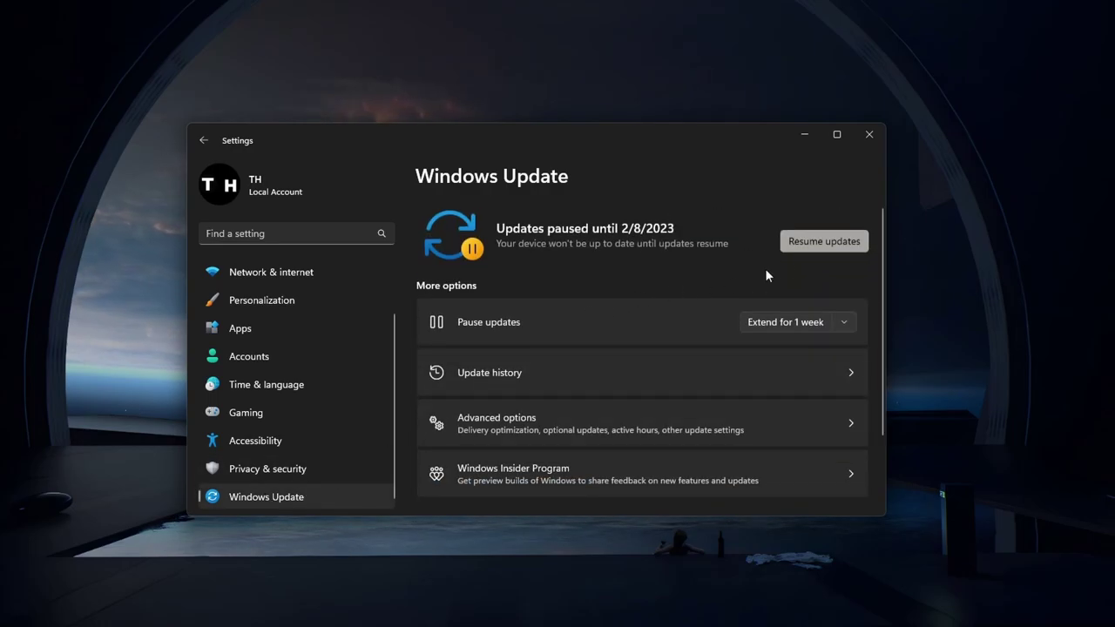
{"action": "left_click", "coordinate": [788, 251]}
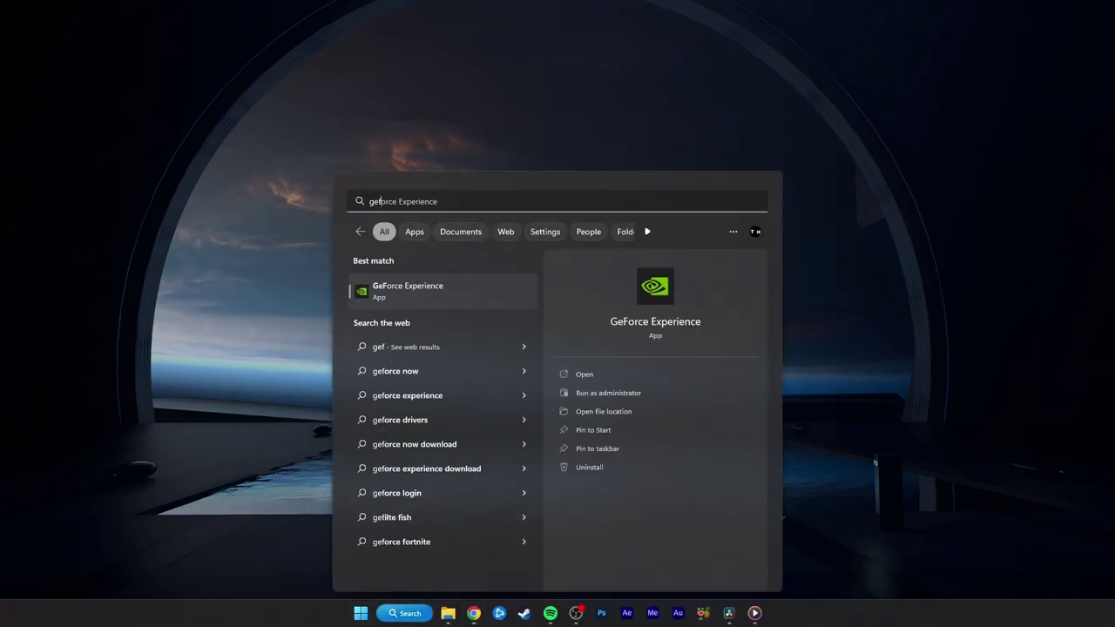
Step: Check GeForce Experience's Drivers page for a newer driver, finding Game Ready Driver 528.24
{"action": "type", "text": "orce experience"}
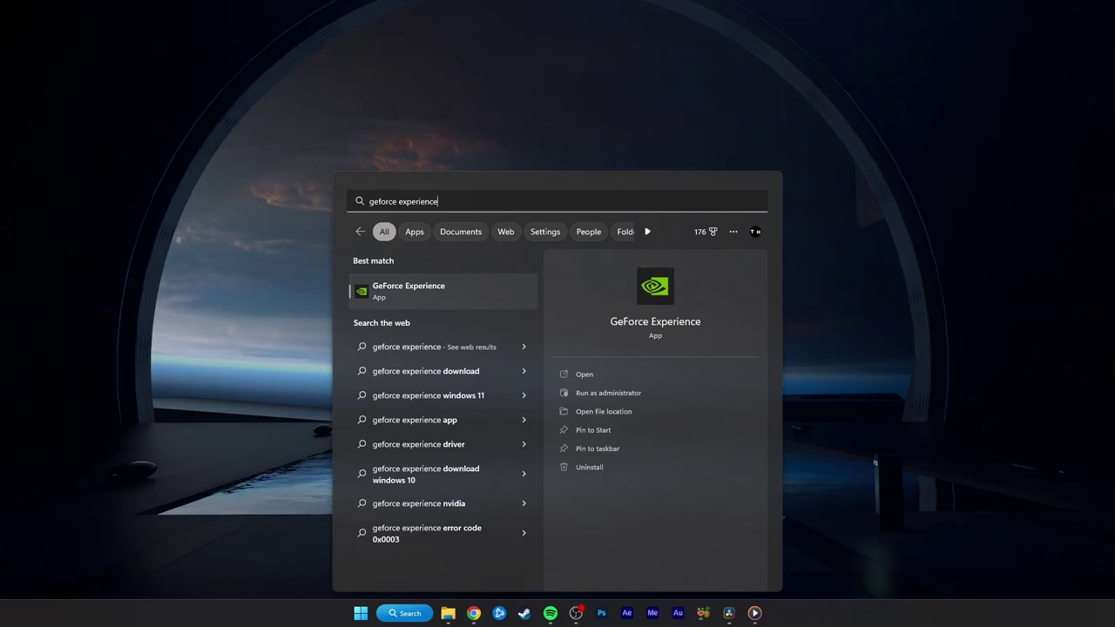
{"action": "key", "text": "Return"}
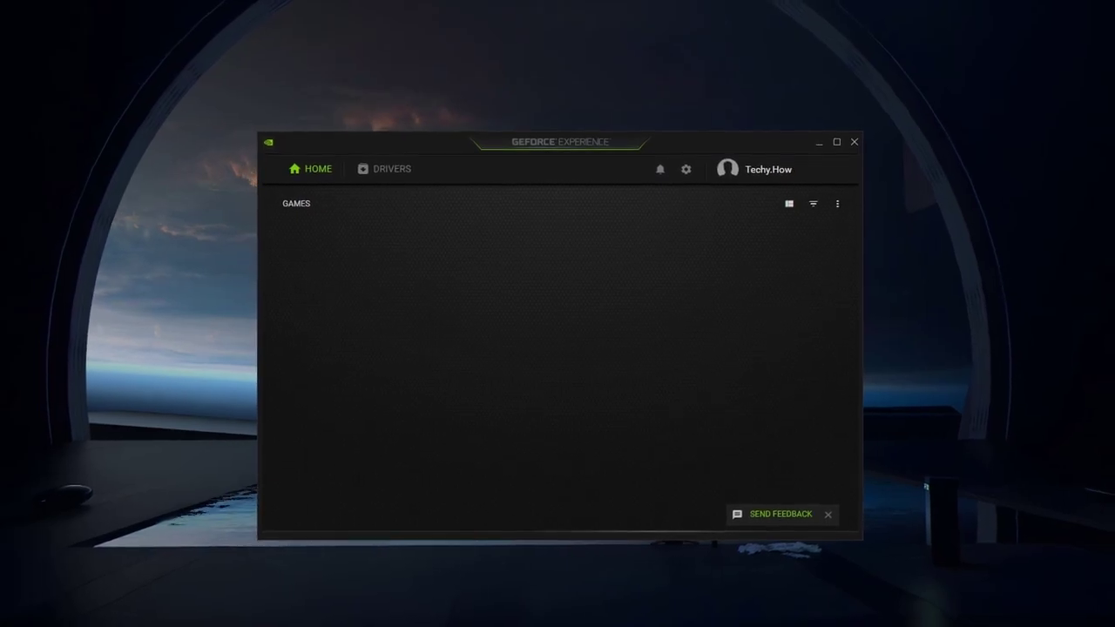
{"action": "left_click", "coordinate": [383, 181]}
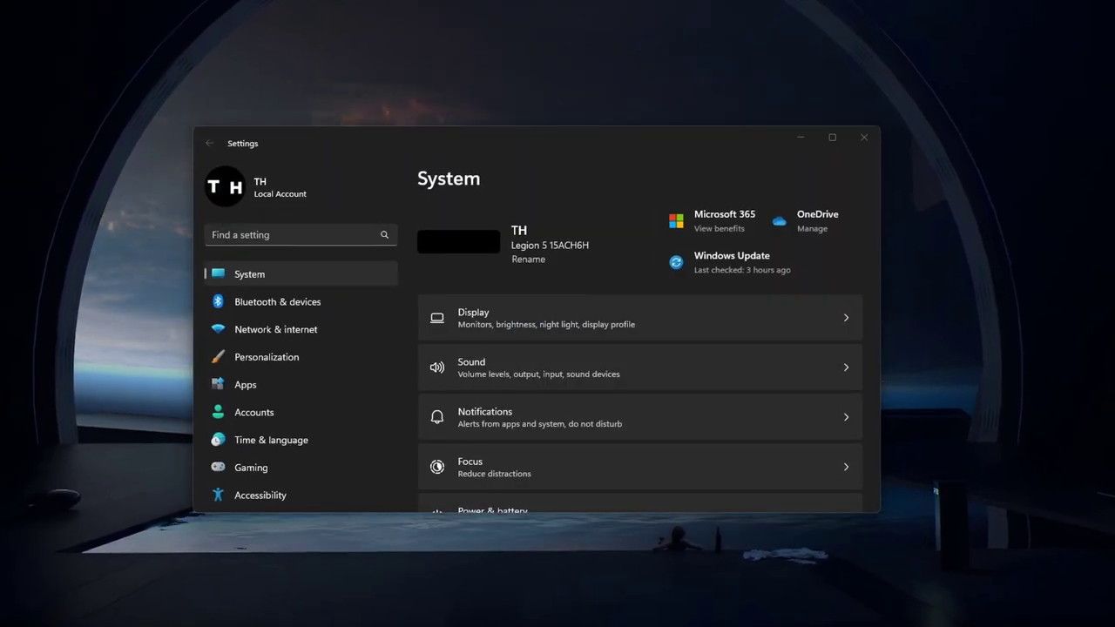
Step: Open Storage > Temporary files, showing 20.4 GB of removable files selected
{"action": "scroll", "coordinate": [614, 344], "scroll_direction": "down", "scroll_amount": 3}
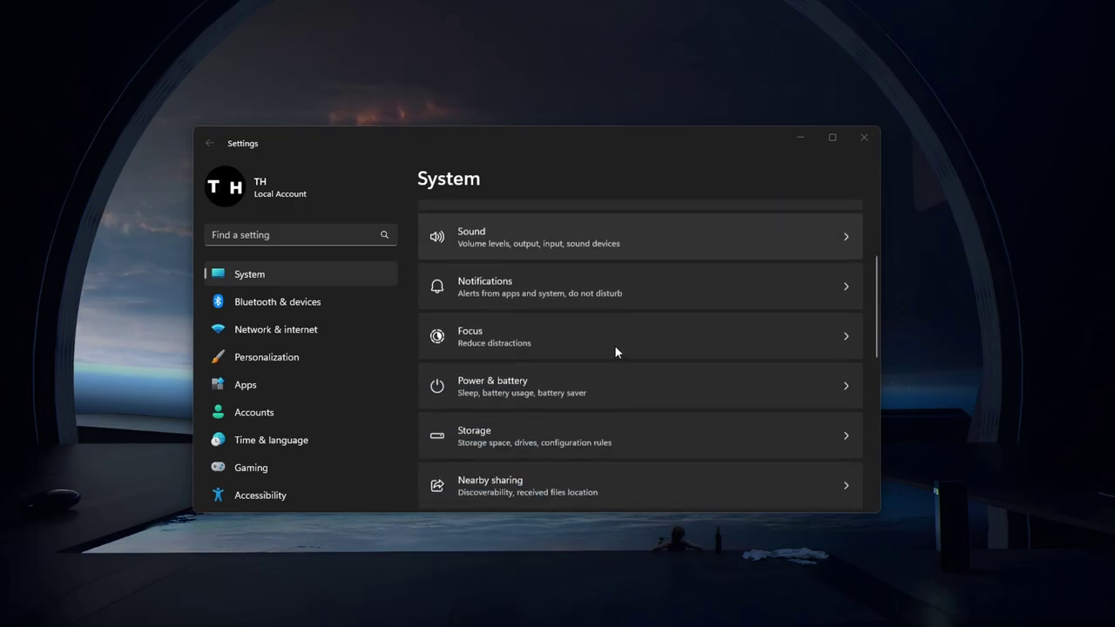
{"action": "scroll", "coordinate": [615, 345], "scroll_direction": "down", "scroll_amount": 2}
{"action": "left_click", "coordinate": [614, 344]}
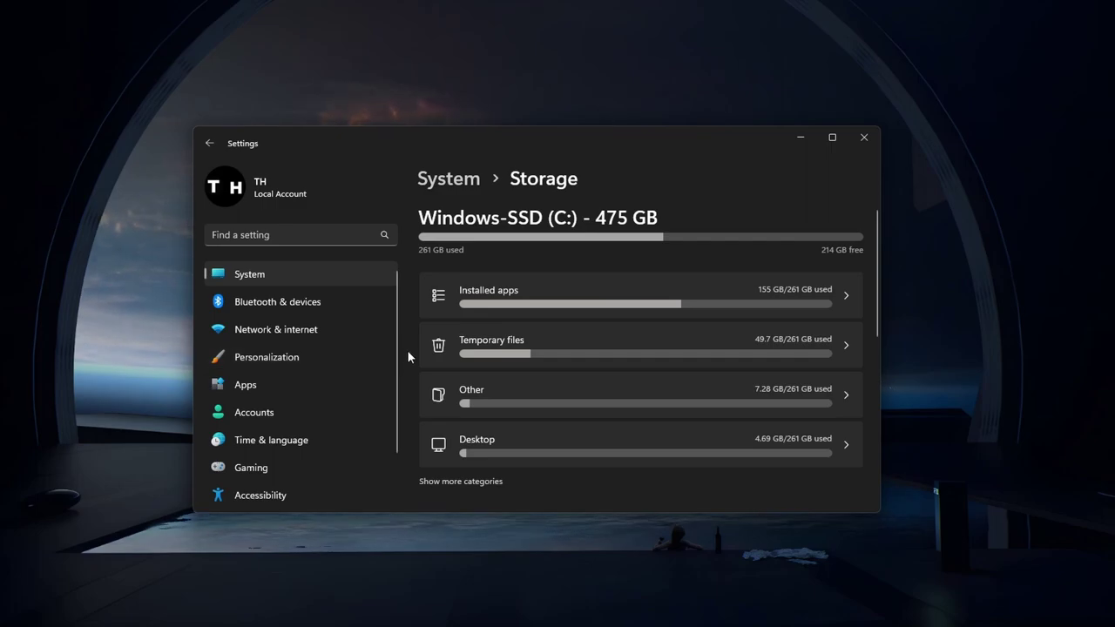
{"action": "left_click", "coordinate": [642, 351]}
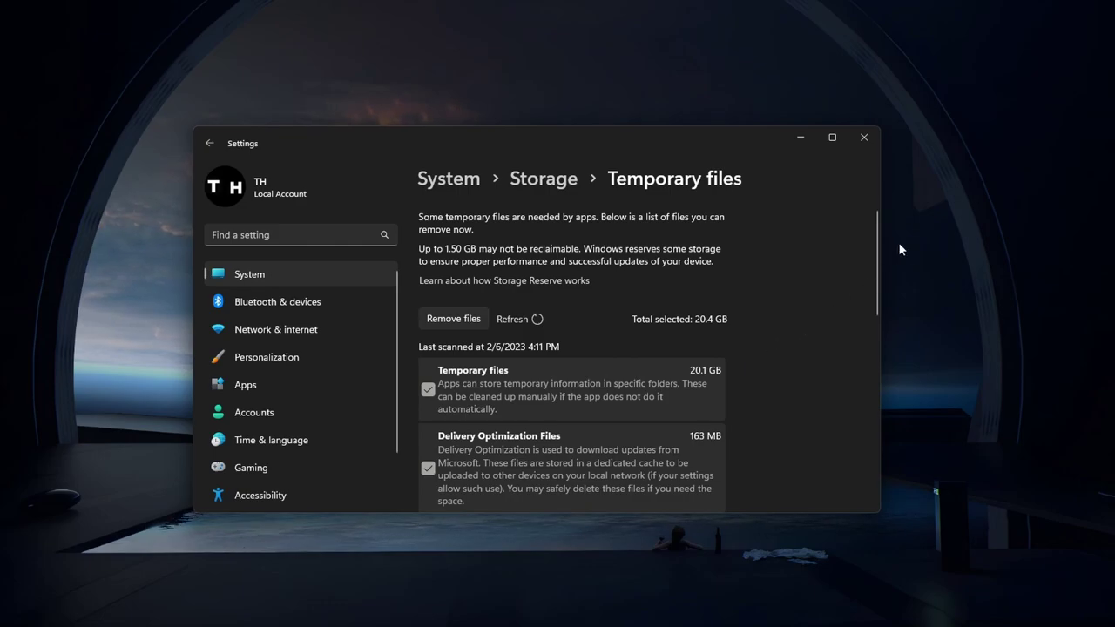
{"action": "mouse_move", "coordinate": [876, 226]}
{"action": "left_mouse_down"}
{"action": "mouse_move", "coordinate": [873, 373]}
{"action": "mouse_move", "coordinate": [876, 228]}
{"action": "left_mouse_up"}
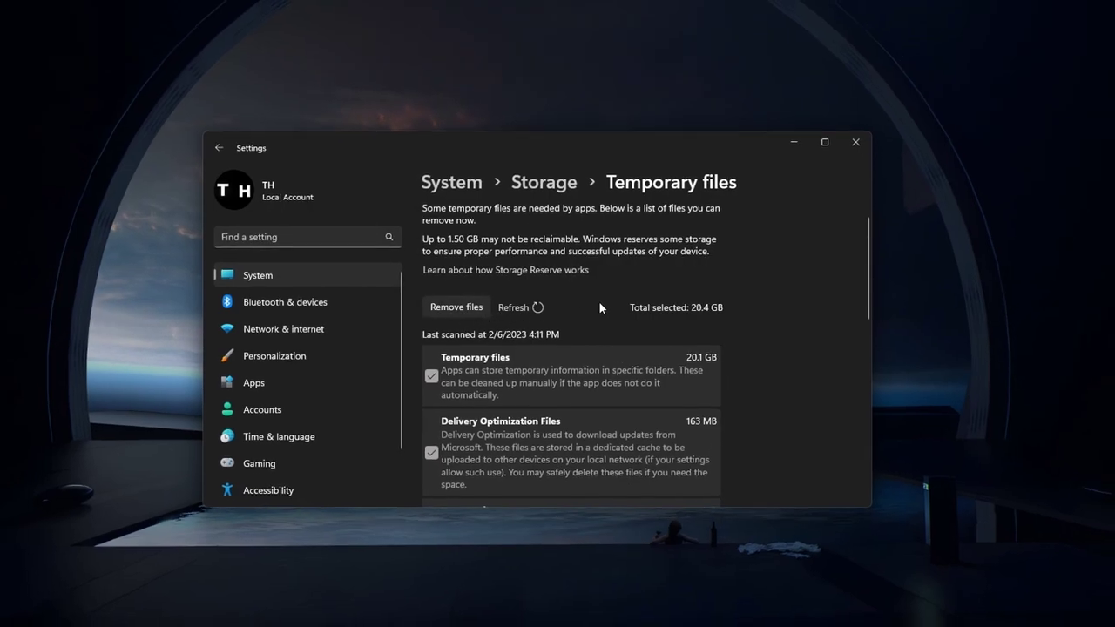
Step: Close Settings and open DaVinci Resolve's Memory and GPU preferences
{"action": "left_click", "coordinate": [863, 138]}
{"action": "left_click", "coordinate": [756, 614]}
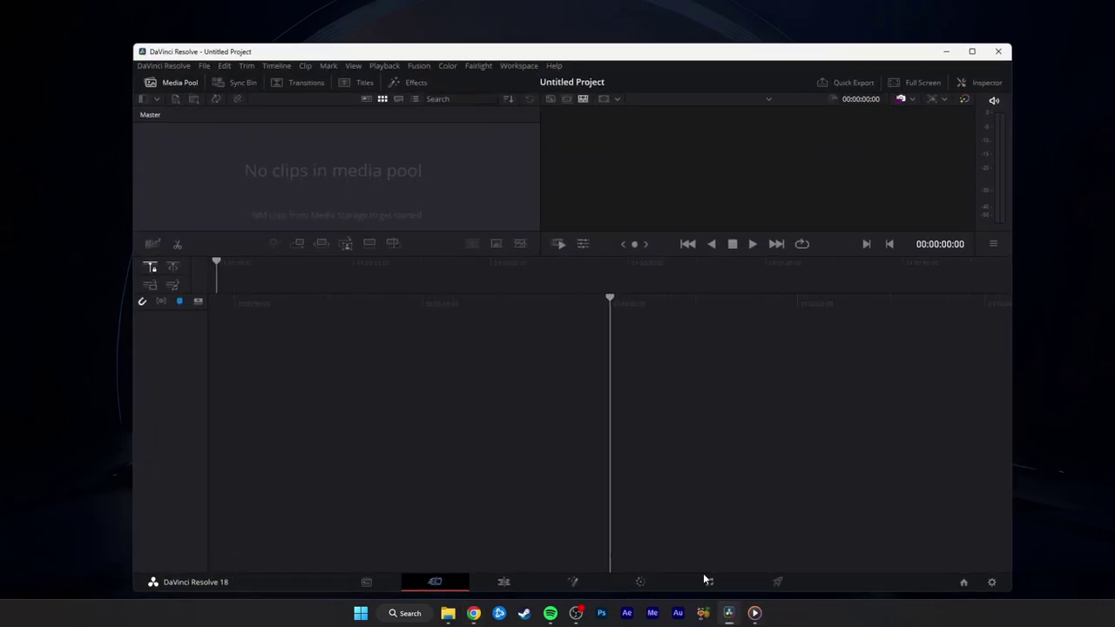
{"action": "left_click", "coordinate": [154, 57]}
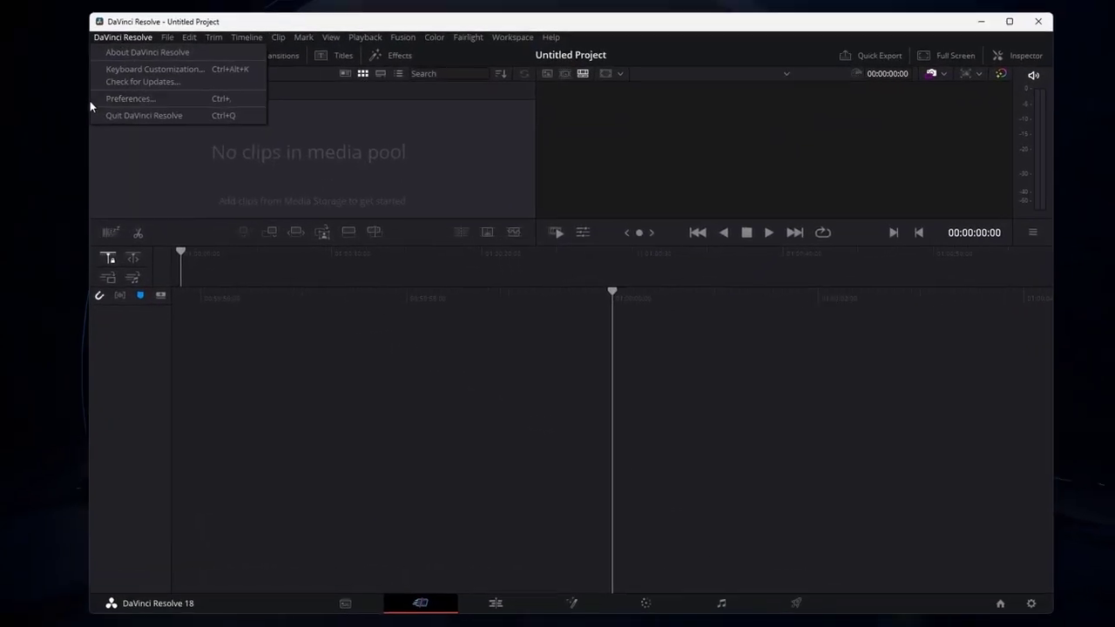
{"action": "left_click", "coordinate": [162, 114]}
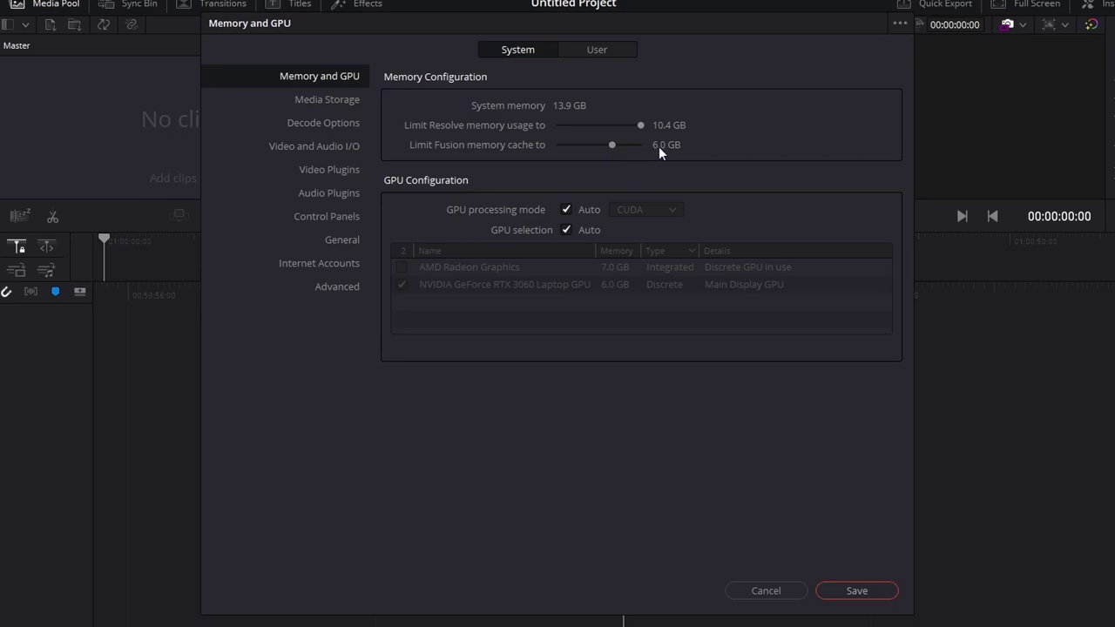
Step: Turn off Auto, keep CUDA processing, and manually select the NVIDIA RTX 3060 Laptop GPU
{"action": "left_click", "coordinate": [566, 210]}
{"action": "left_click", "coordinate": [670, 211]}
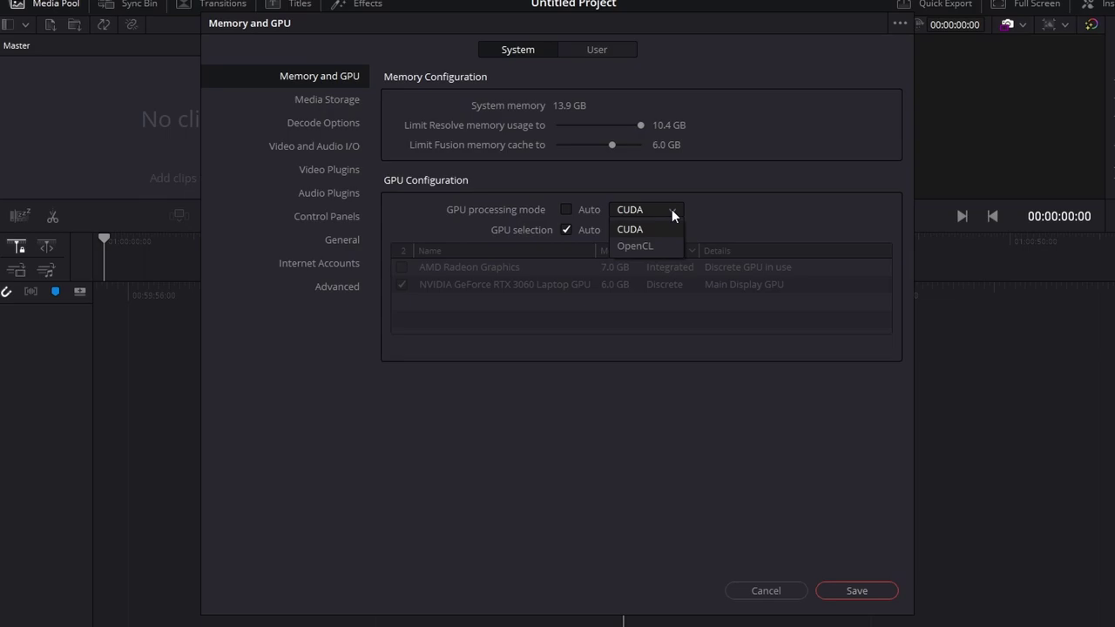
{"action": "left_click", "coordinate": [622, 231]}
{"action": "left_click", "coordinate": [566, 210]}
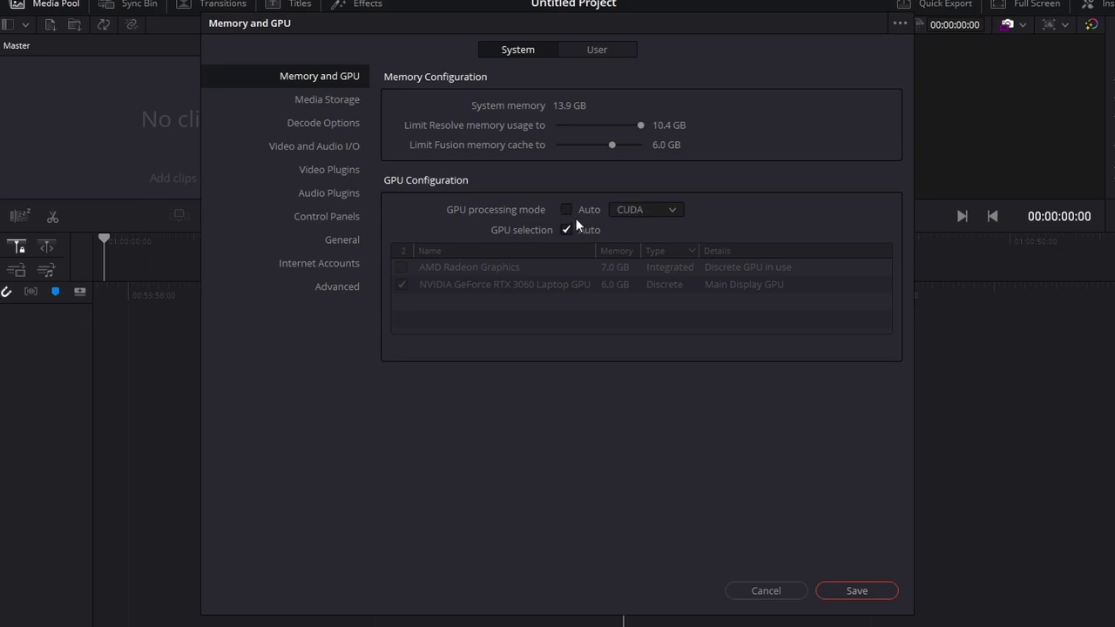
{"action": "left_click", "coordinate": [568, 228]}
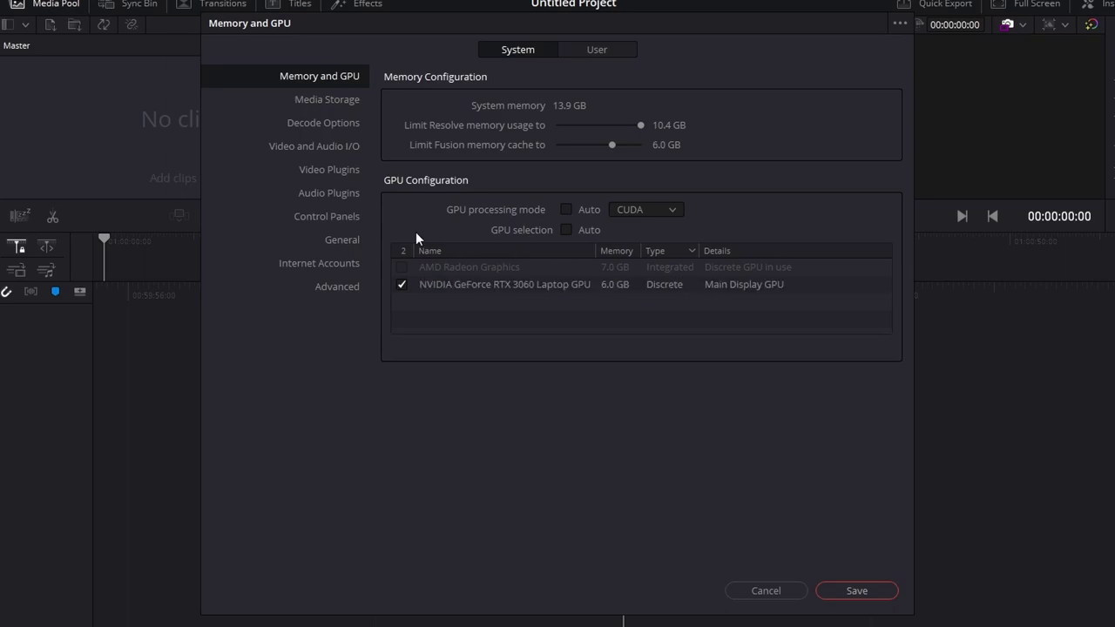
Step: Keep GPU Blackmagic RAW decoding on in Decode Options and save the preferences
{"action": "left_click", "coordinate": [326, 123]}
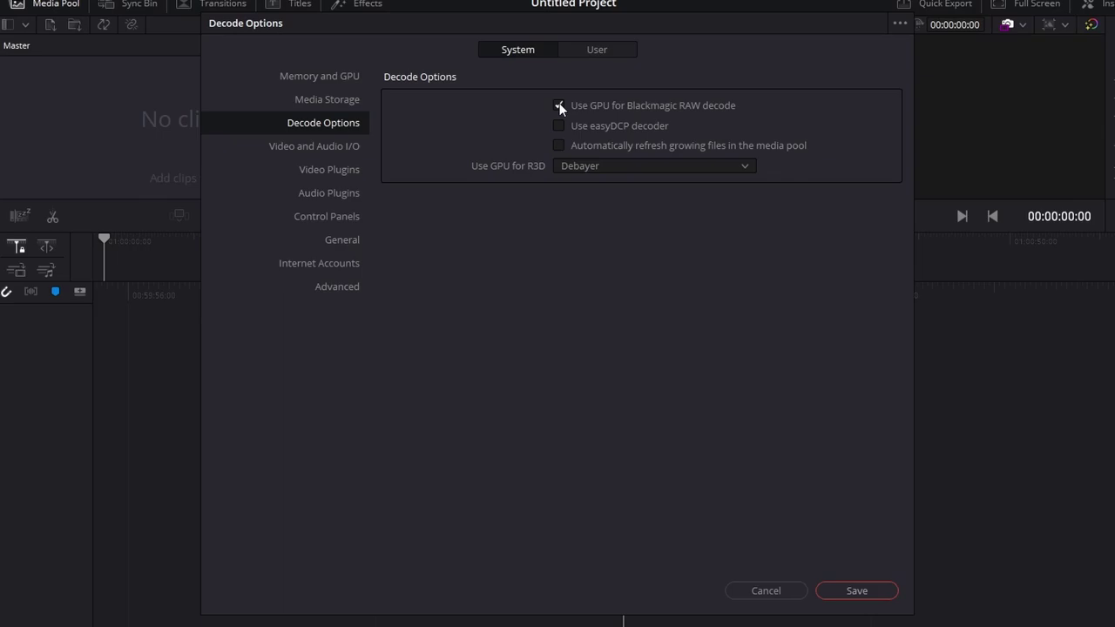
{"action": "left_click", "coordinate": [882, 594]}
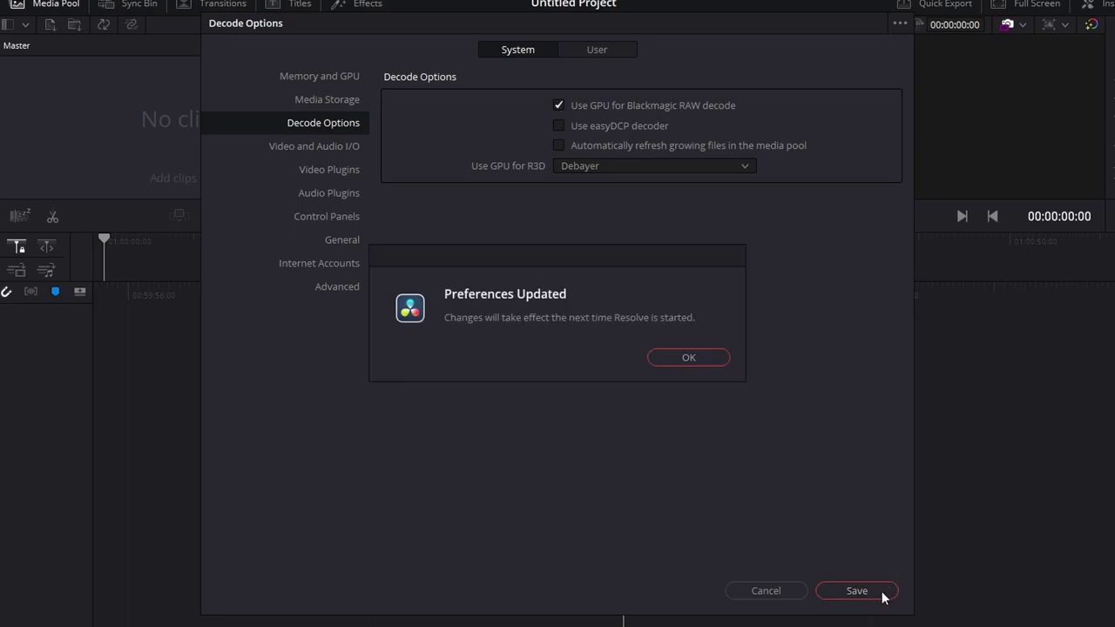
{"action": "left_click", "coordinate": [688, 355]}
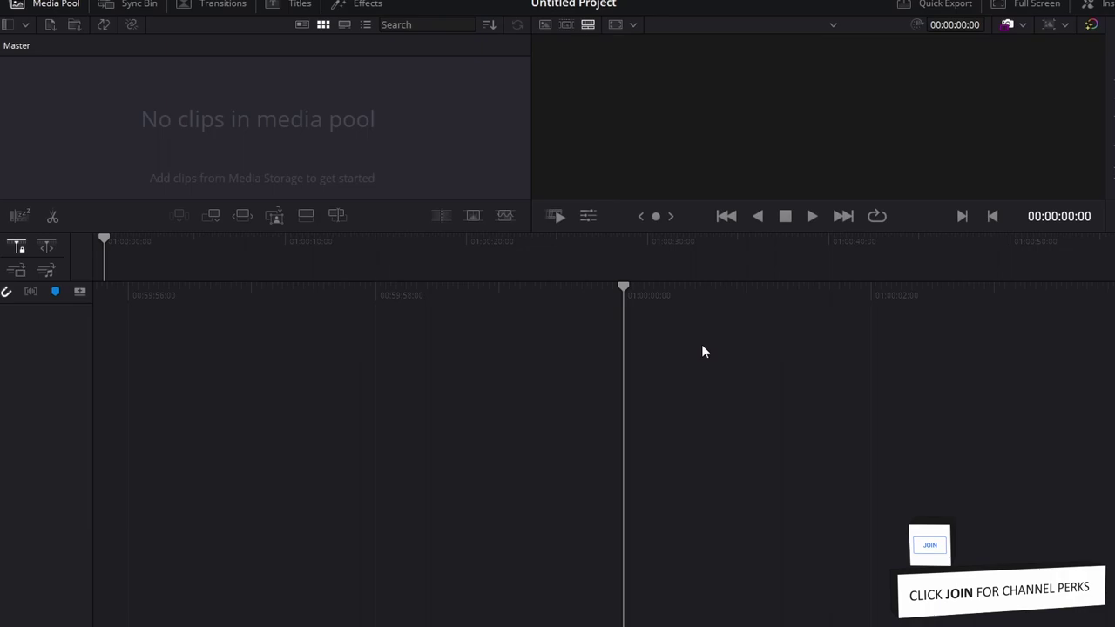
{"action": "left_click", "coordinate": [87, 1]}
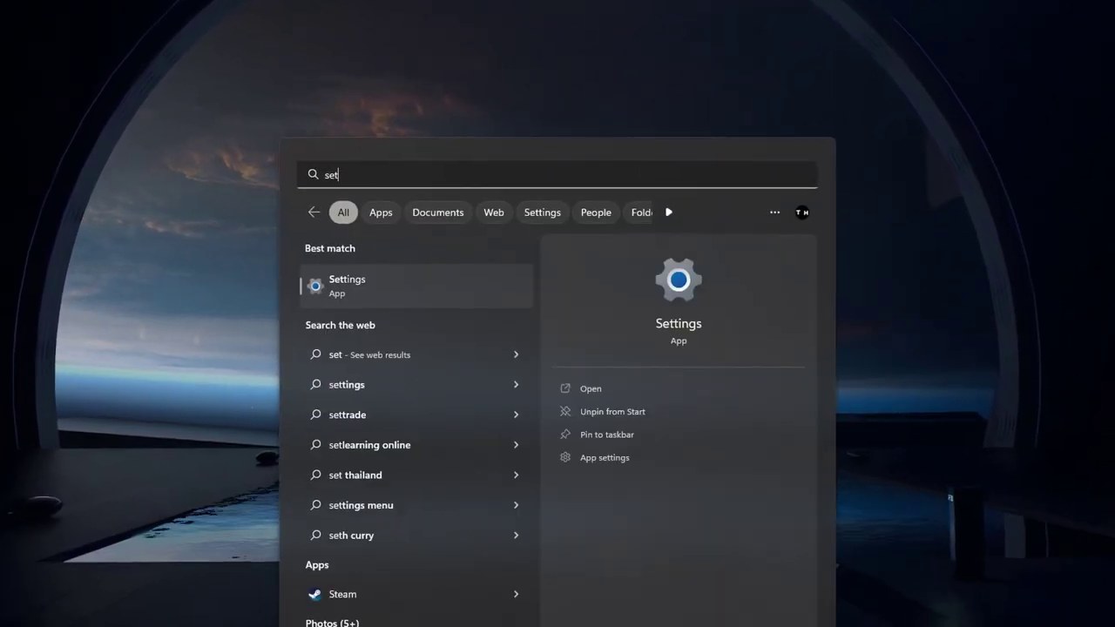
Step: Search Settings' installed apps for 'davinci resolve' and open its uninstall options menu
{"action": "key", "text": "Return"}
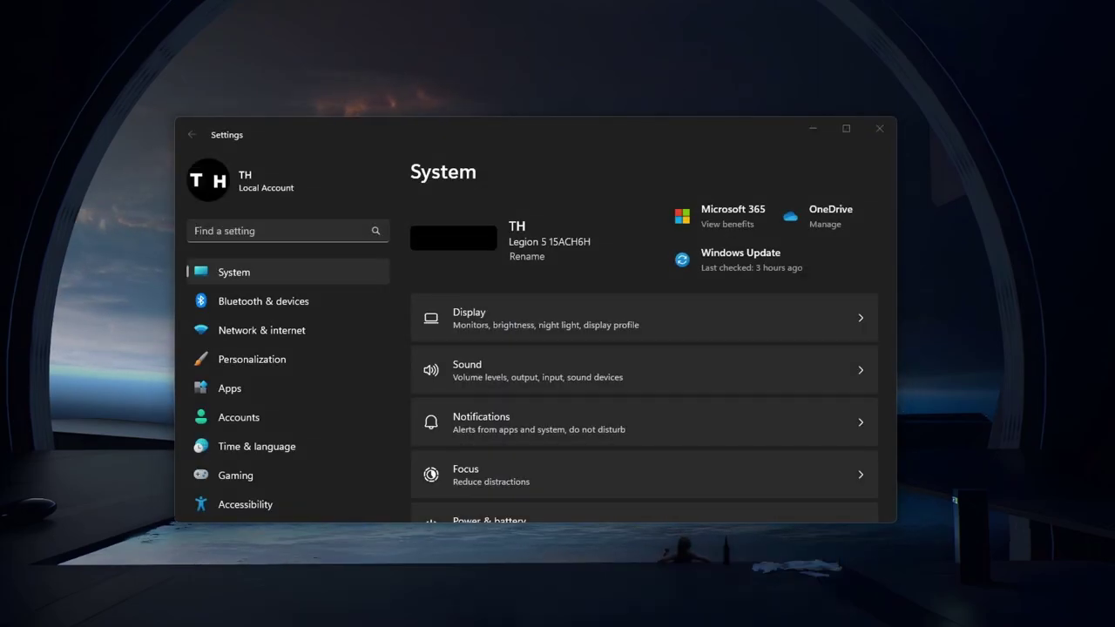
{"action": "left_click", "coordinate": [222, 391]}
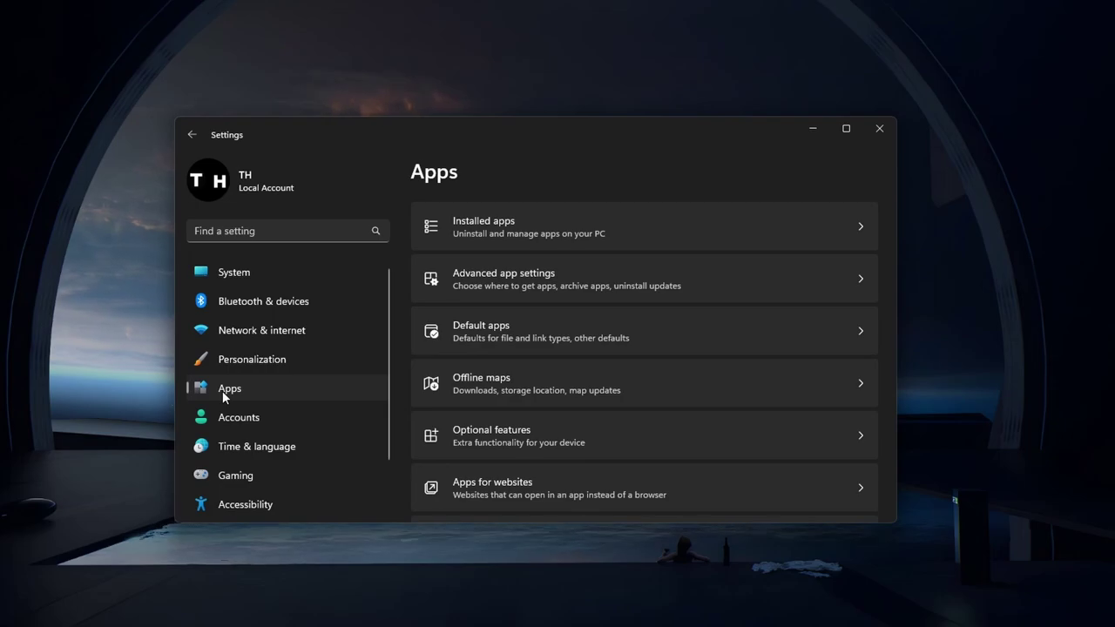
{"action": "left_click", "coordinate": [659, 229]}
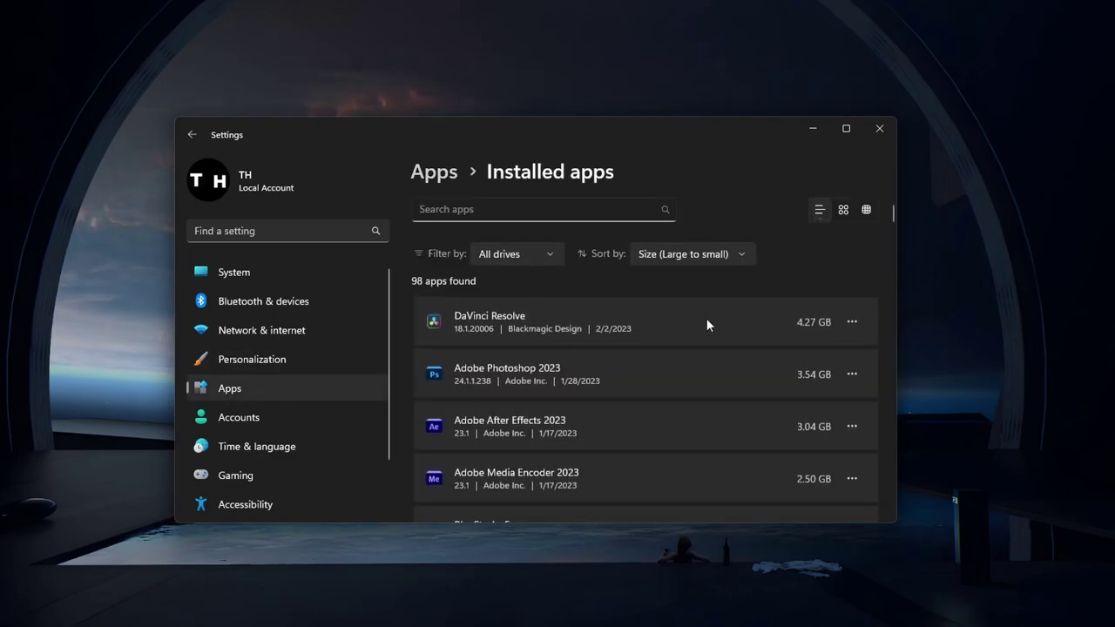
{"action": "type", "text": "davinci reso"}
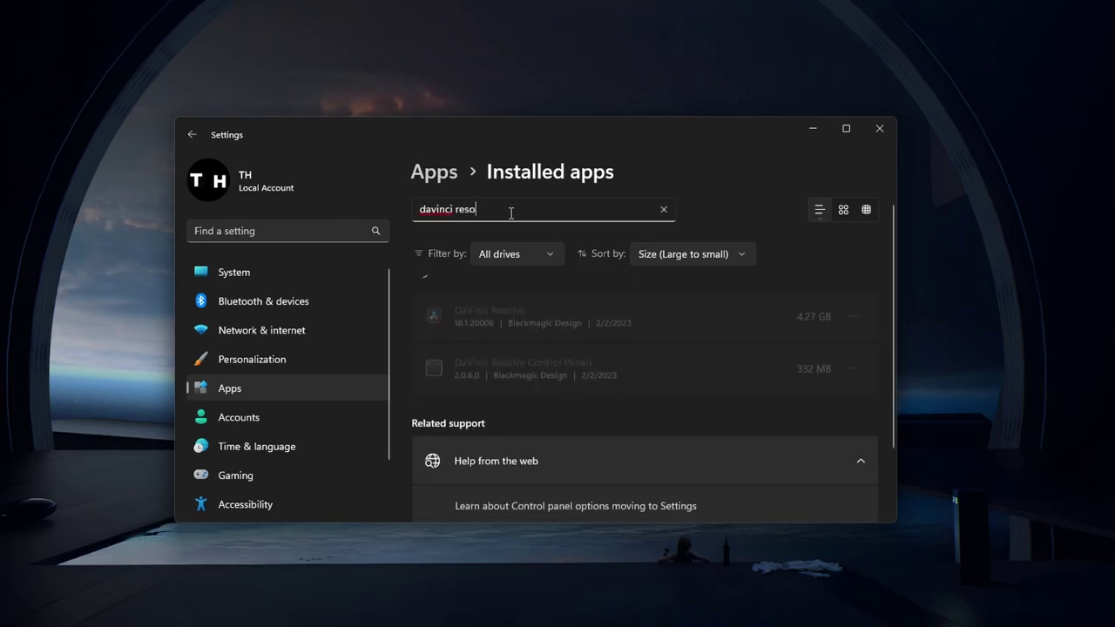
{"action": "type", "text": ".ve"}
{"action": "key", "text": "BackSpace"}
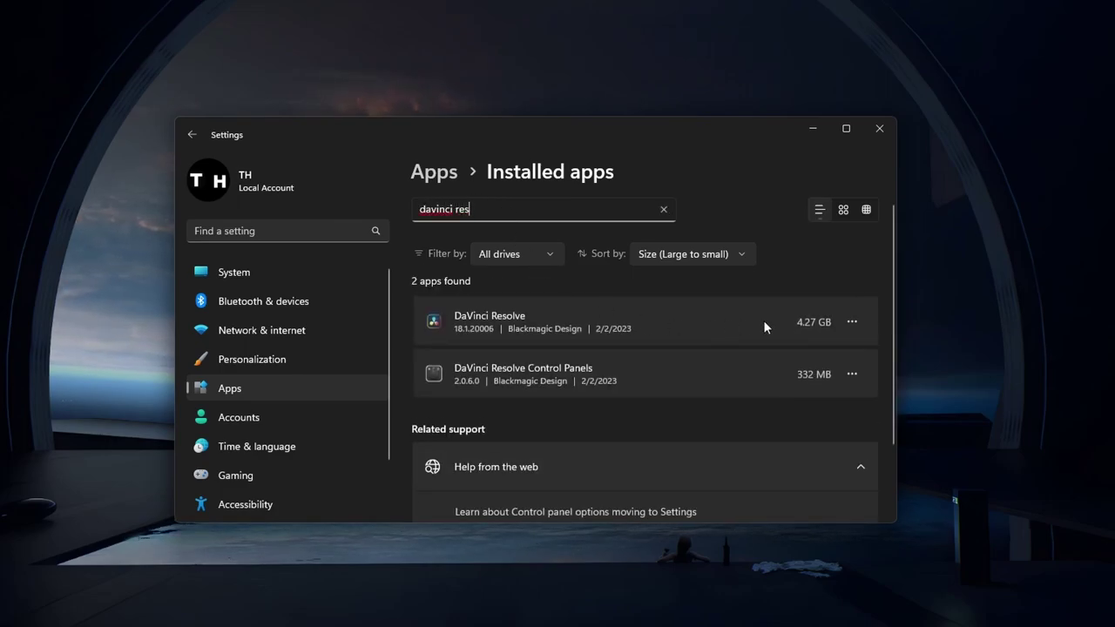
{"action": "left_click", "coordinate": [857, 321]}
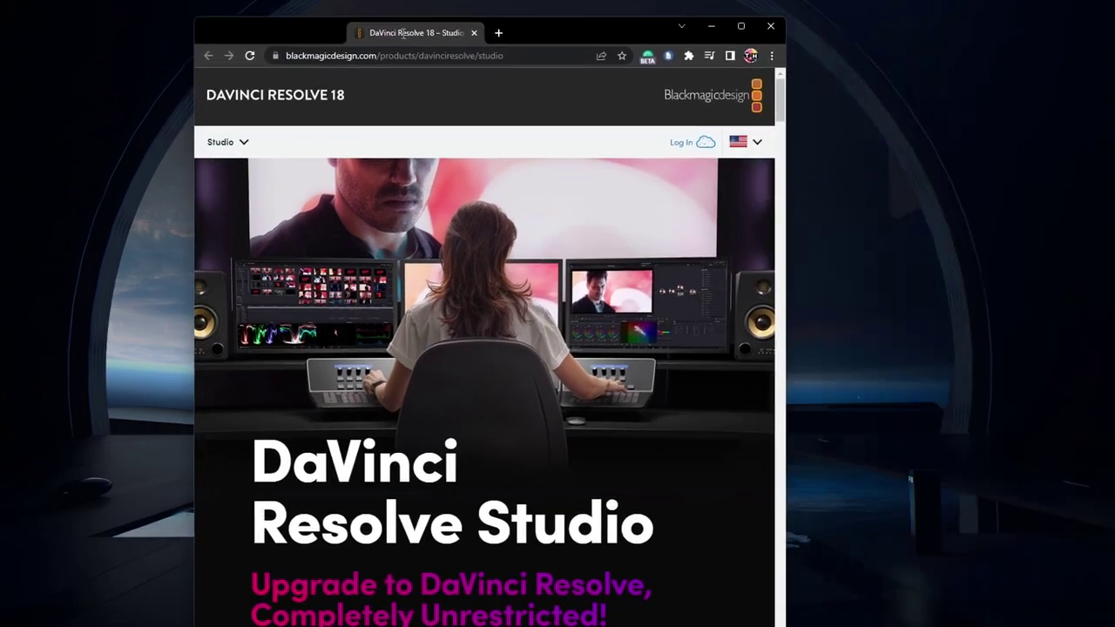
Step: Maximize the browser and start the free DaVinci Resolve 18 download for Windows
{"action": "double_click", "coordinate": [769, 11]}
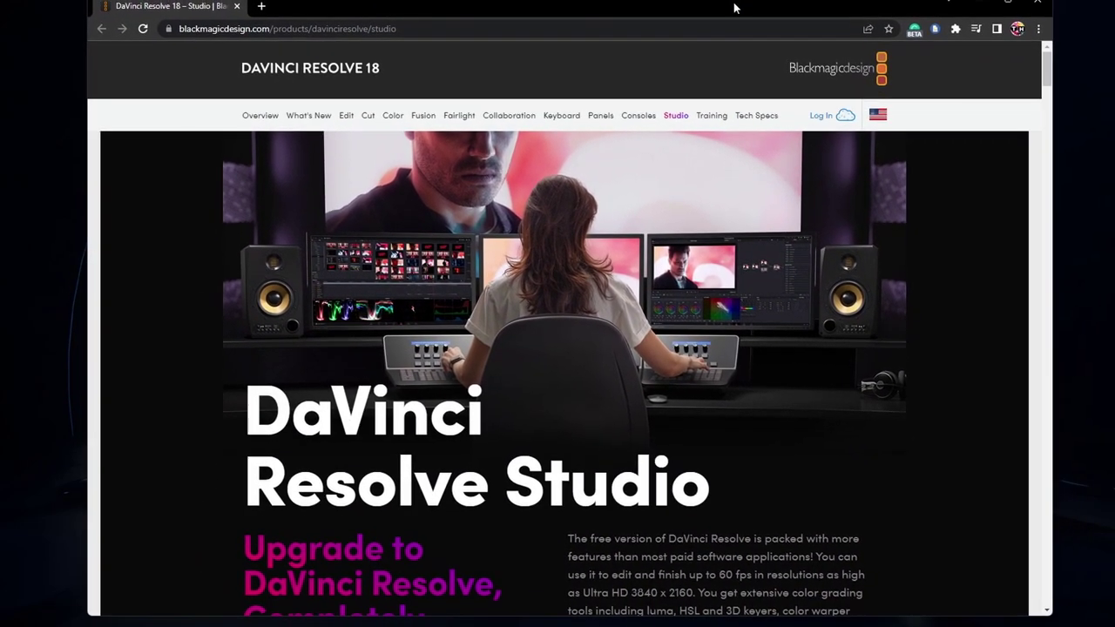
{"action": "scroll", "coordinate": [280, 207], "scroll_direction": "down", "scroll_amount": 2}
{"action": "scroll", "coordinate": [281, 208], "scroll_direction": "down", "scroll_amount": 3}
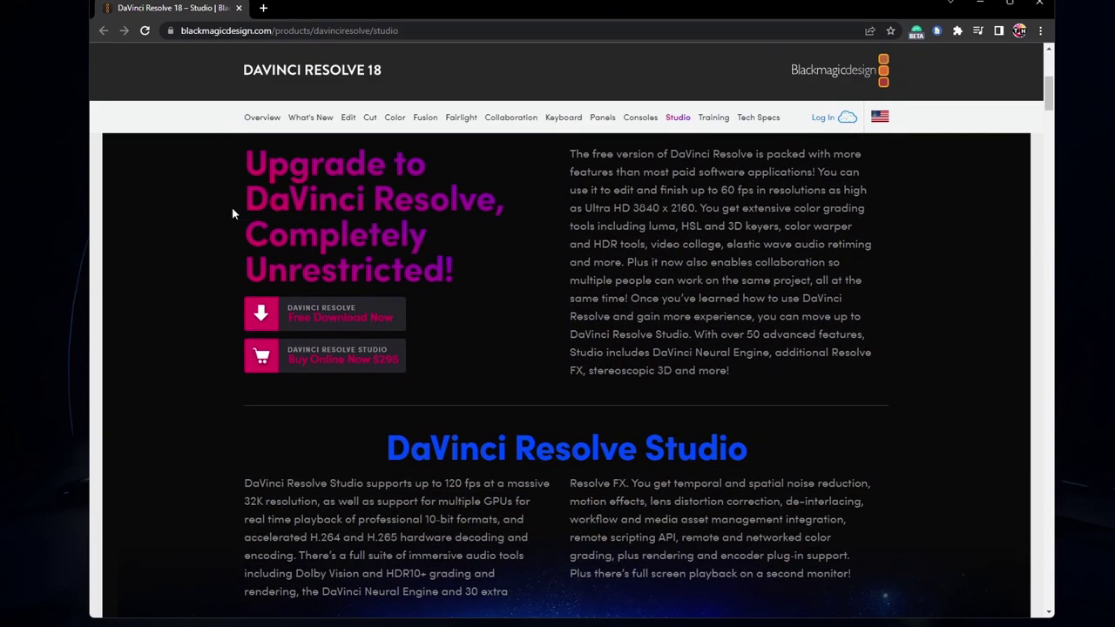
{"action": "left_click", "coordinate": [300, 324]}
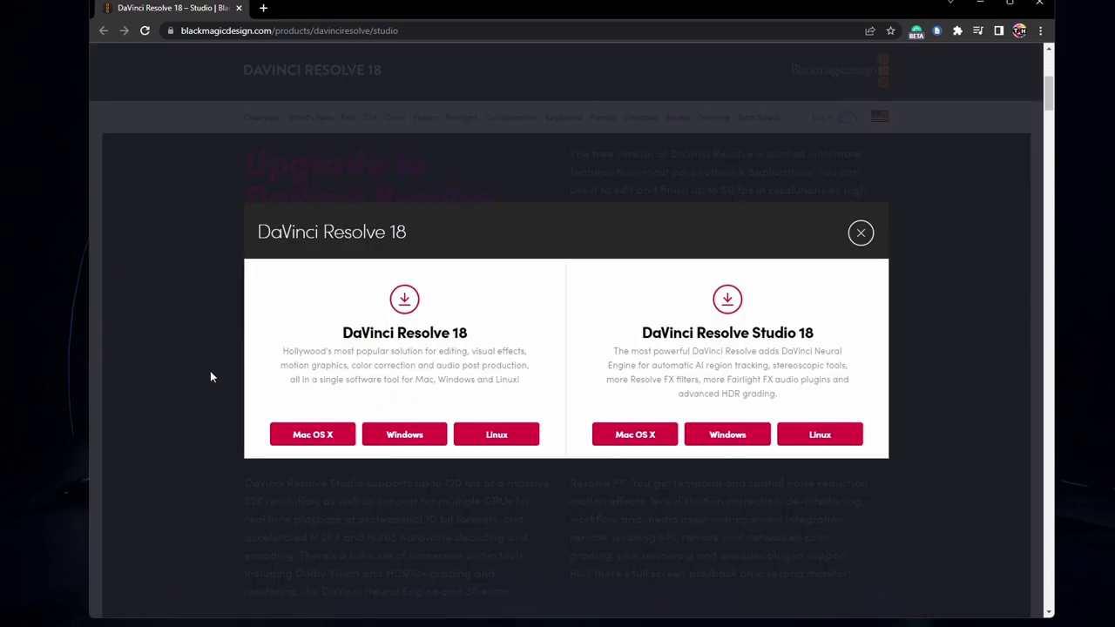
{"action": "left_click", "coordinate": [391, 445]}
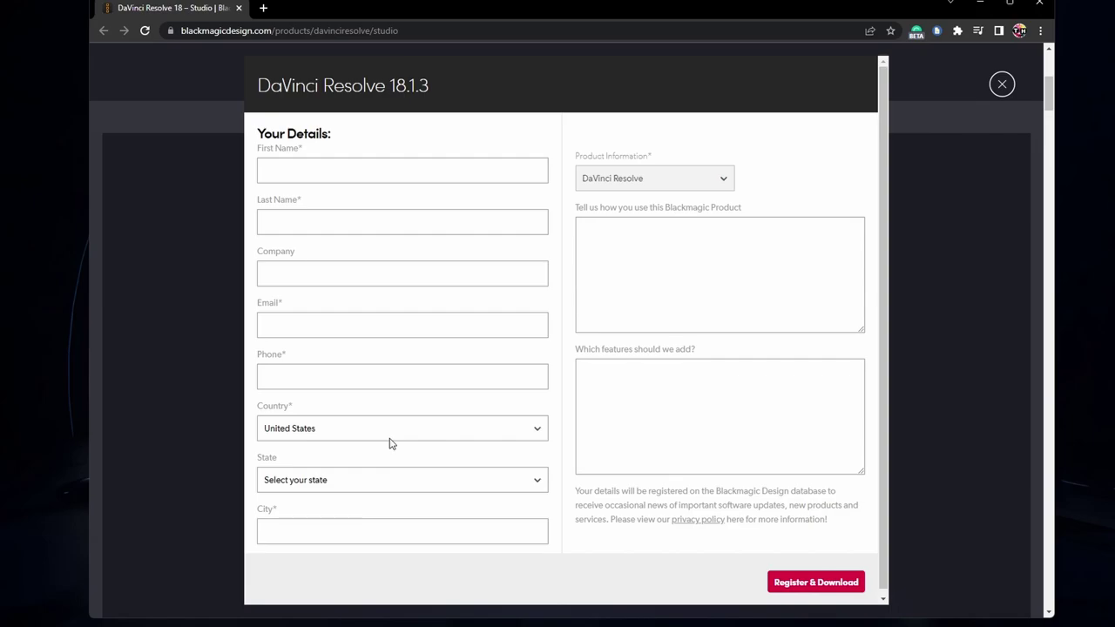